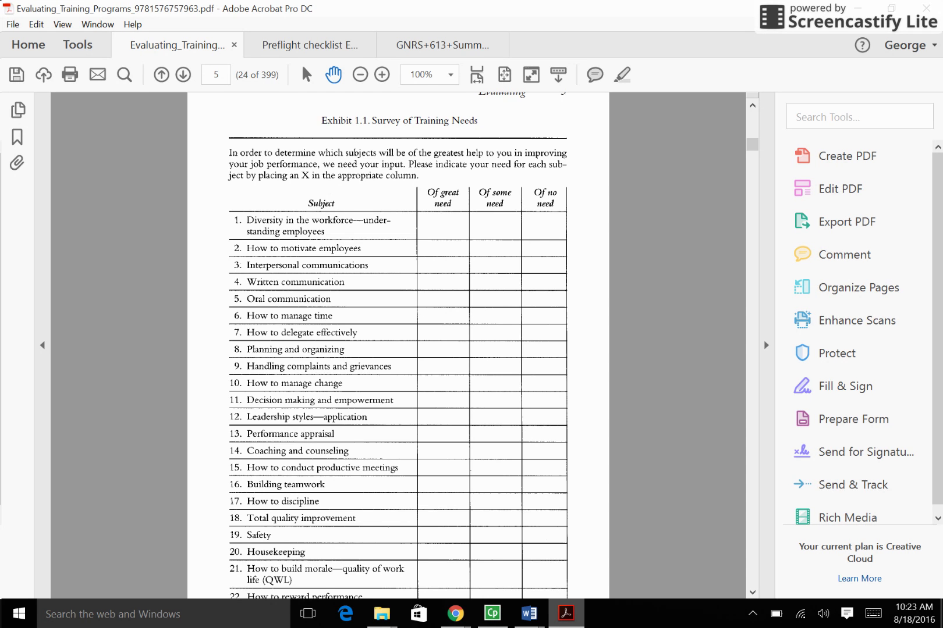
Step: Review the Exhibit 1.1 training needs survey, and switch to the Course Design Tool Kit document in Word
{"action": "scroll", "coordinate": [398, 343], "scroll_direction": "down", "scroll_amount": 3}
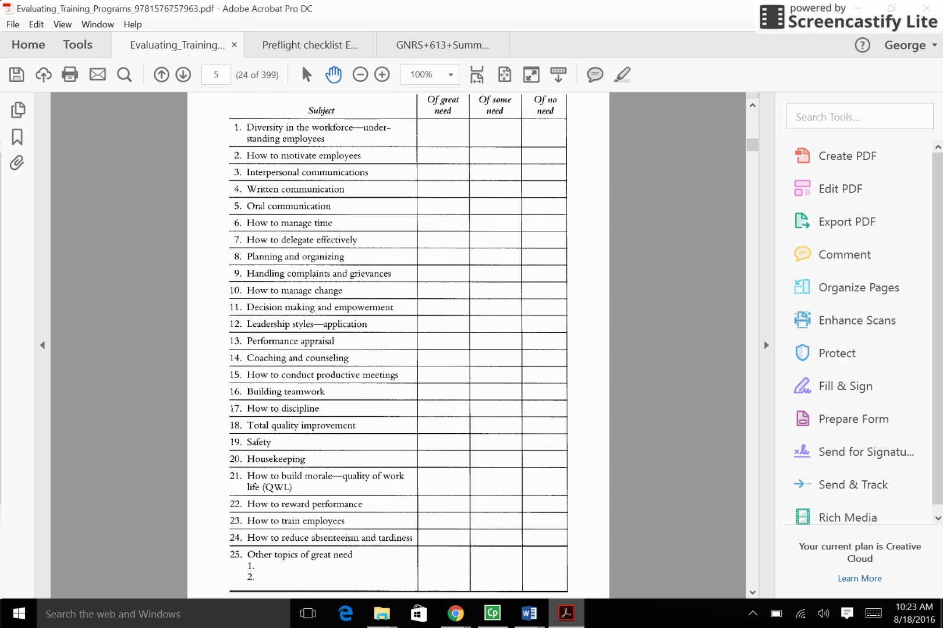
{"action": "scroll", "coordinate": [398, 343], "scroll_direction": "up", "scroll_amount": 3}
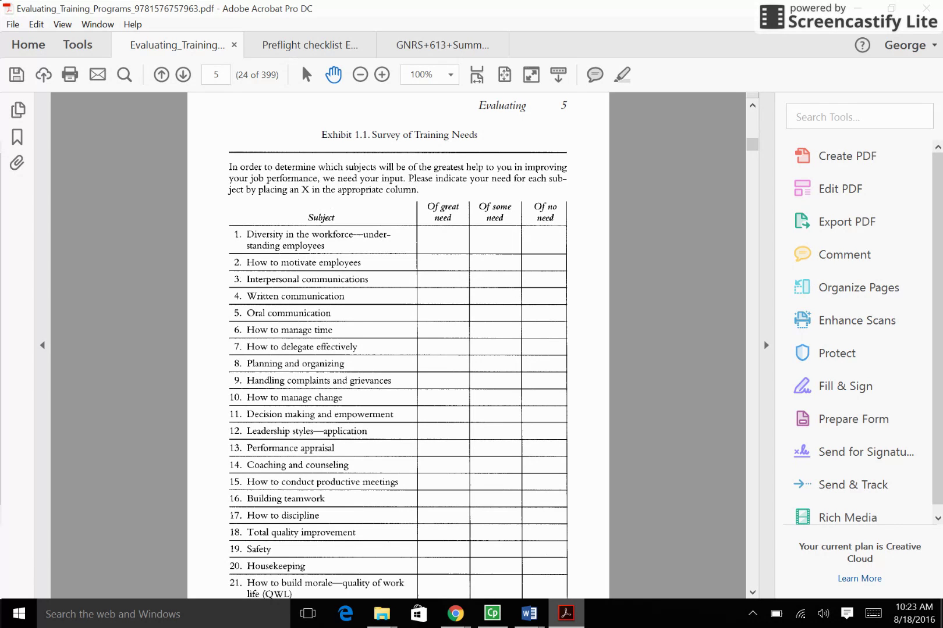
{"action": "mouse_move", "coordinate": [529, 614]}
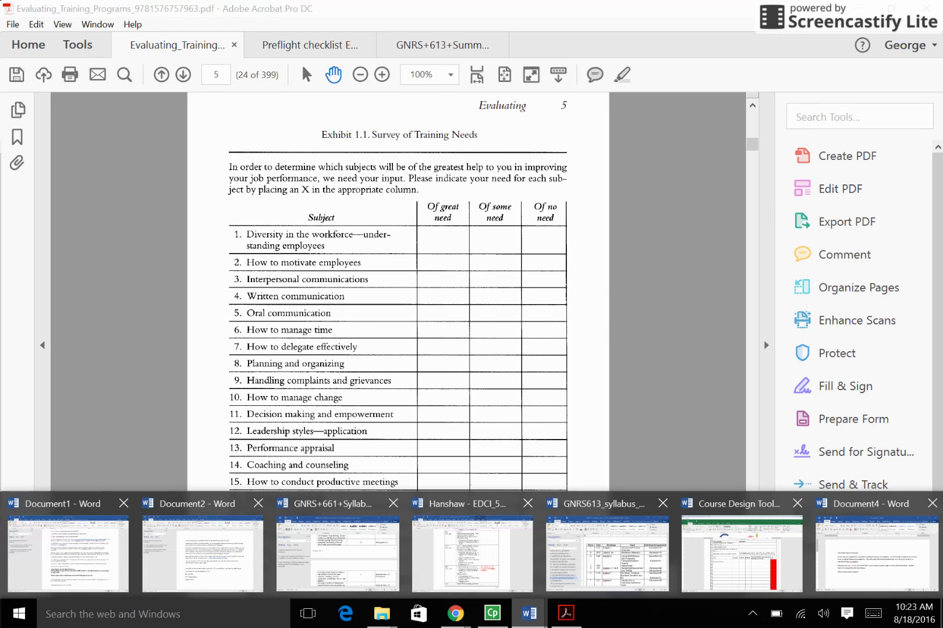
{"action": "left_click", "coordinate": [742, 553]}
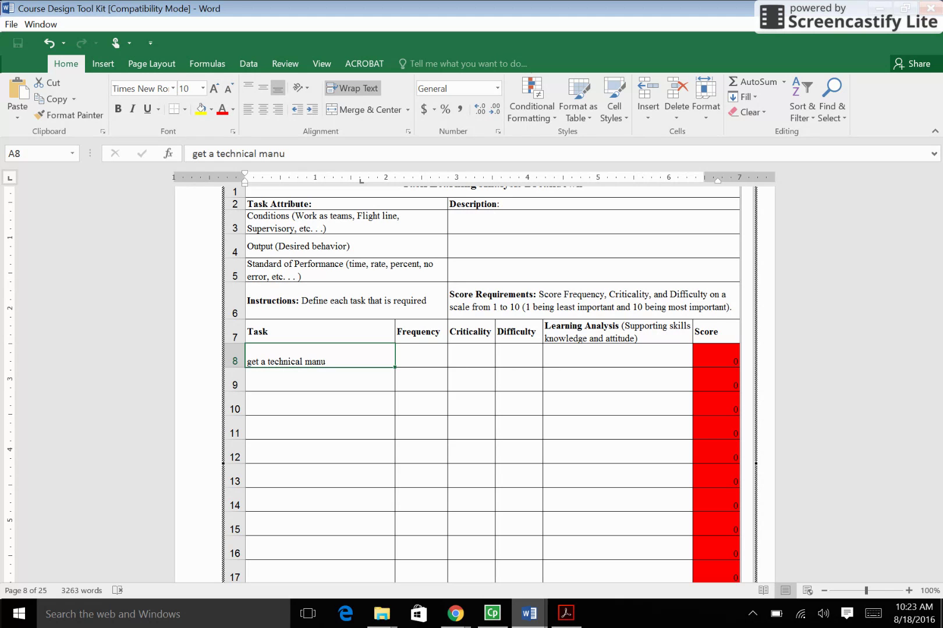
Step: Replace the text of the first task in cell A8 with "define the tech manual"
{"action": "left_click", "coordinate": [320, 356]}
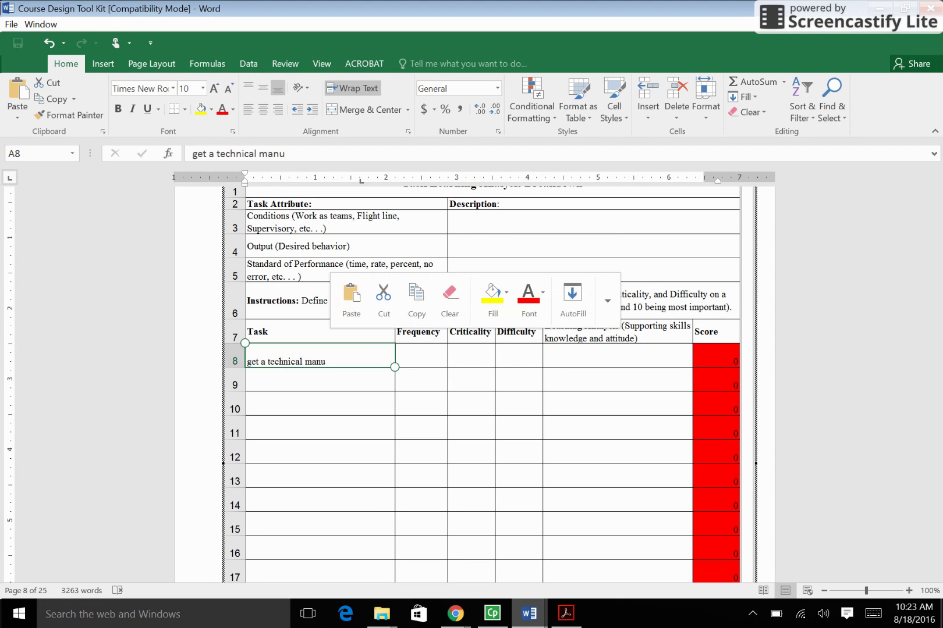
{"action": "double_click", "coordinate": [325, 364]}
{"action": "key", "text": "BackSpace"}
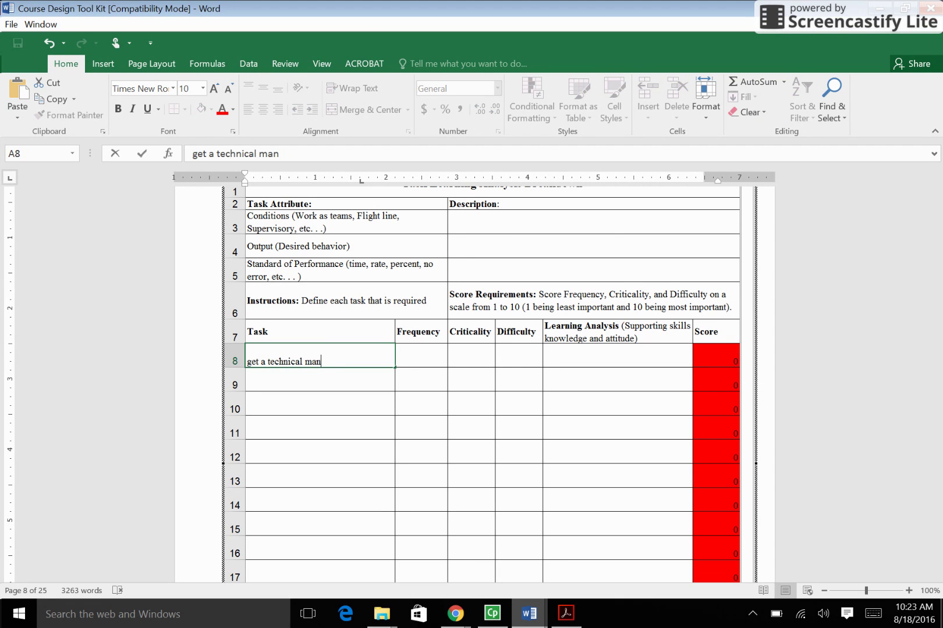
{"action": "key", "text": "BackSpace"}
{"action": "key", "text": "BackSpace"}
{"action": "key", "text": "BackSpace"}
{"action": "key", "text": "BackSpace"}
{"action": "key", "text": "BackSpace"}
{"action": "key", "text": "BackSpace"}
{"action": "key", "text": "BackSpace"}
{"action": "key", "text": "BackSpace"}
{"action": "key", "text": "BackSpace"}
{"action": "key", "text": "BackSpace"}
{"action": "key", "text": "BackSpace"}
{"action": "key", "text": "BackSpace"}
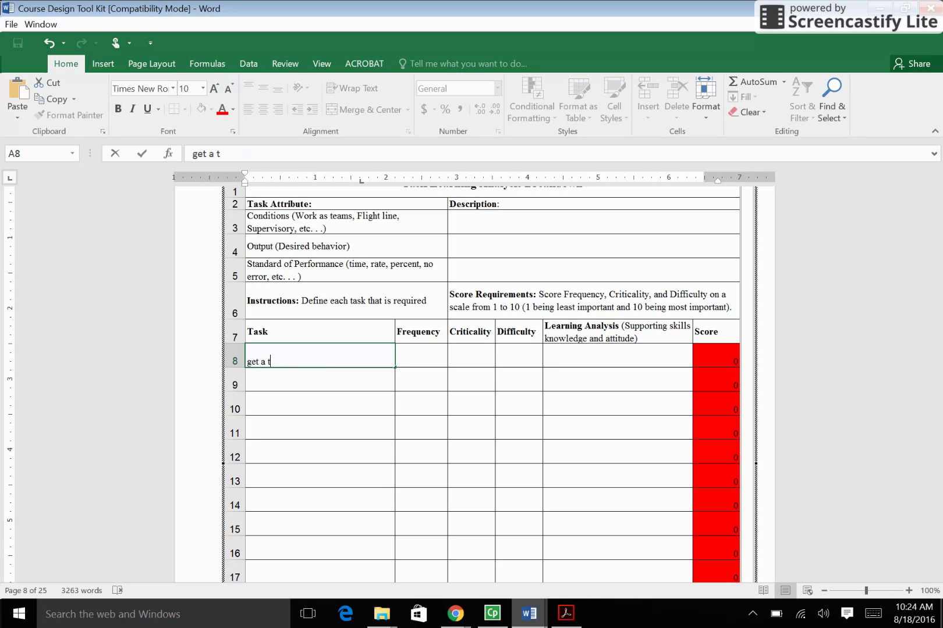
{"action": "key", "text": "BackSpace"}
{"action": "key", "text": "BackSpace"}
{"action": "key", "text": "BackSpace"}
{"action": "key", "text": "BackSpace"}
{"action": "key", "text": "BackSpace"}
{"action": "key", "text": "BackSpace"}
{"action": "key", "text": "BackSpace"}
{"action": "key", "text": "F2"}
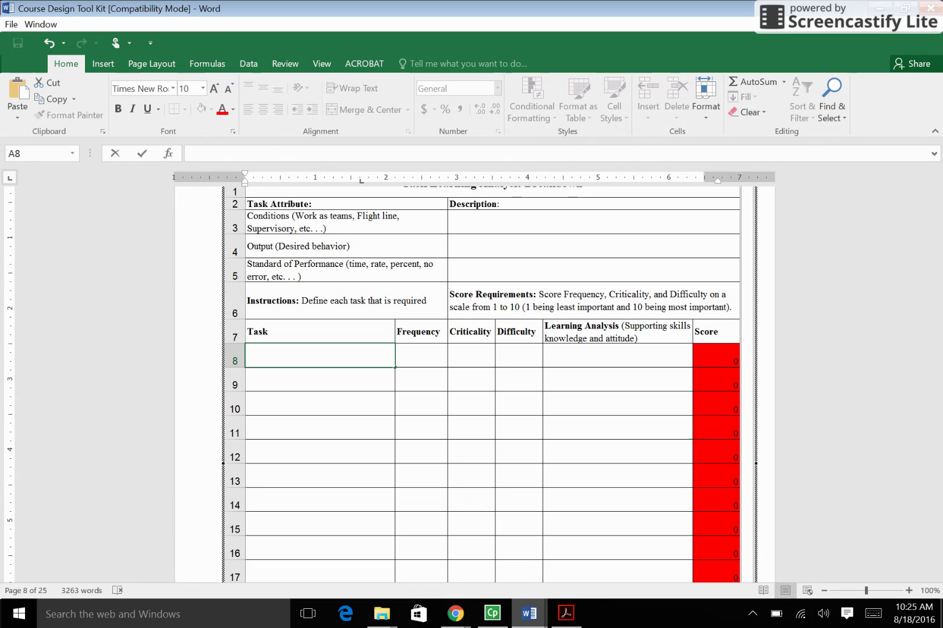
{"action": "type", "text": "define the "}
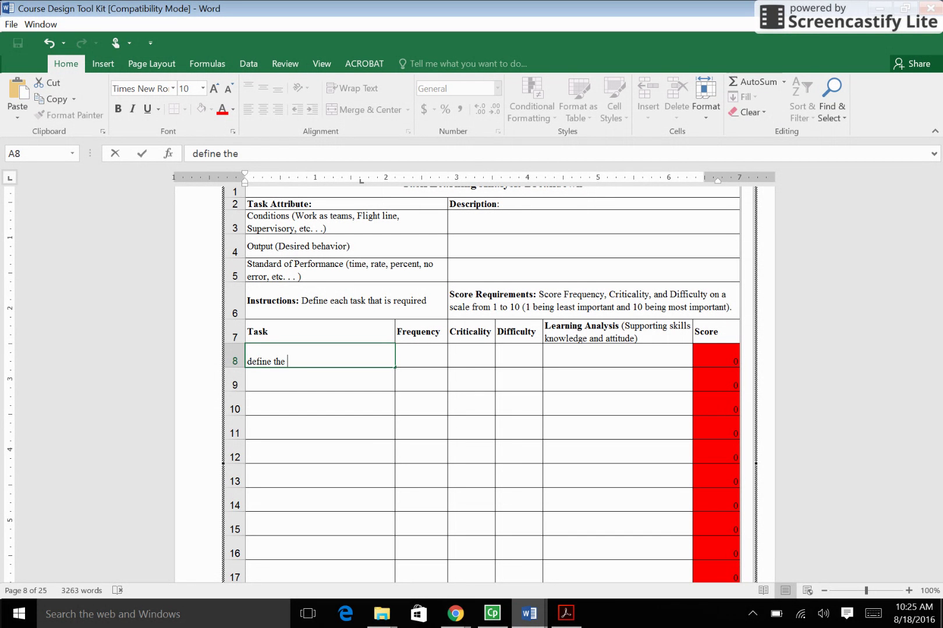
{"action": "type", "text": "tech manu"}
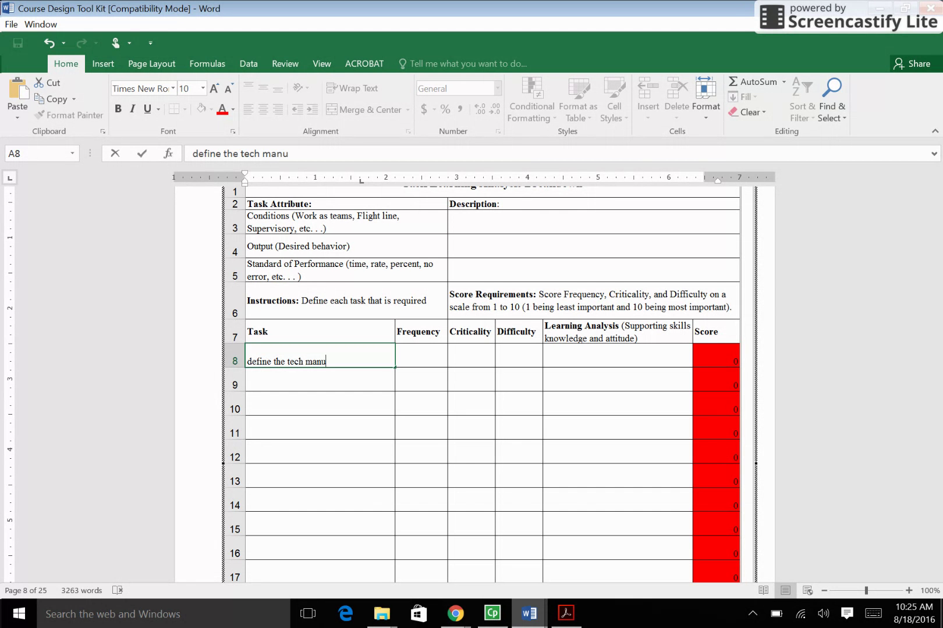
{"action": "type", "text": "al"}
Step: Rate the tech manual task in row 8 with Frequency 8, Criticality 7 and Difficulty 3
{"action": "left_click", "coordinate": [420, 355]}
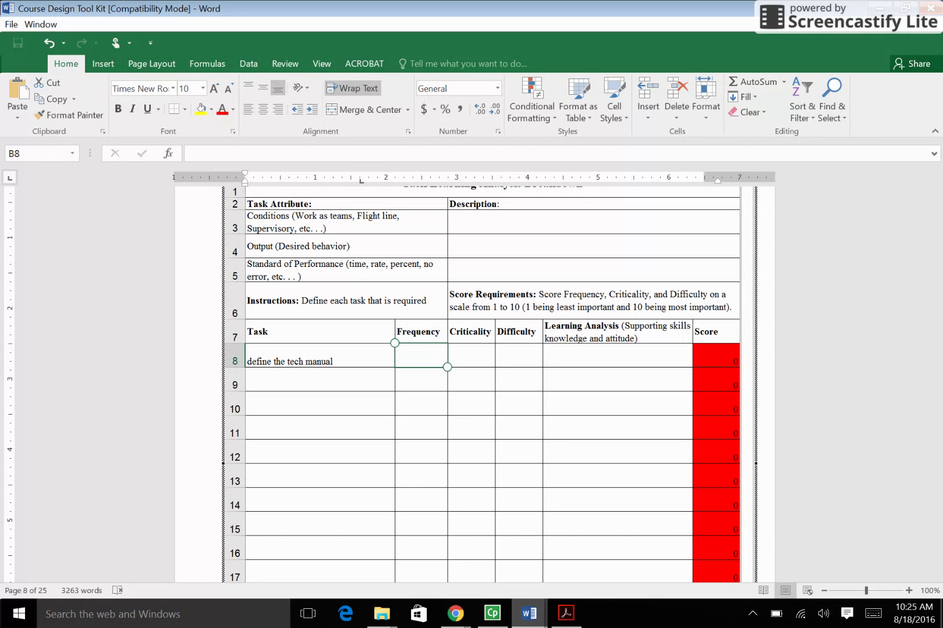
{"action": "type", "text": "8"}
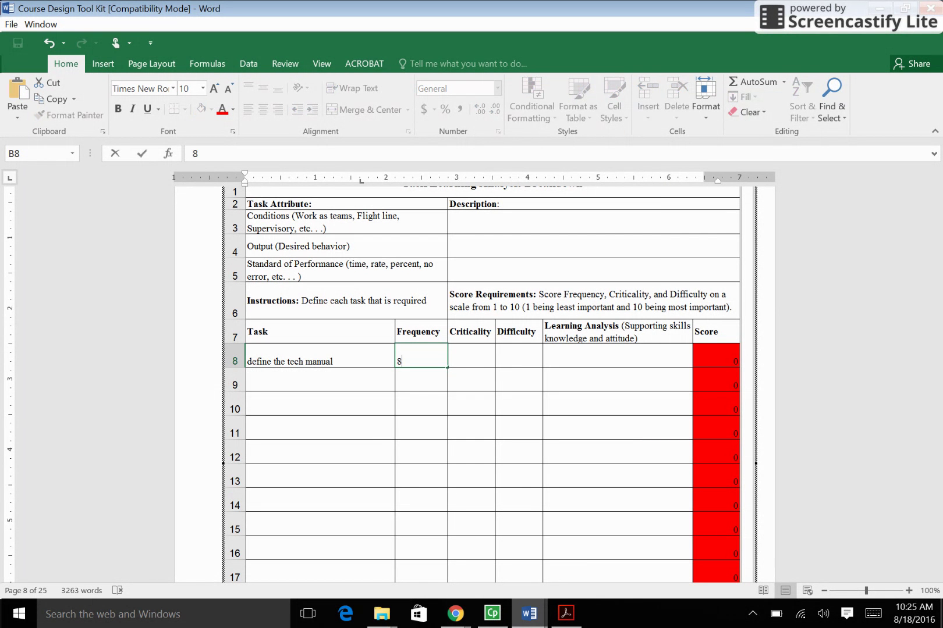
{"action": "key", "text": "Tab"}
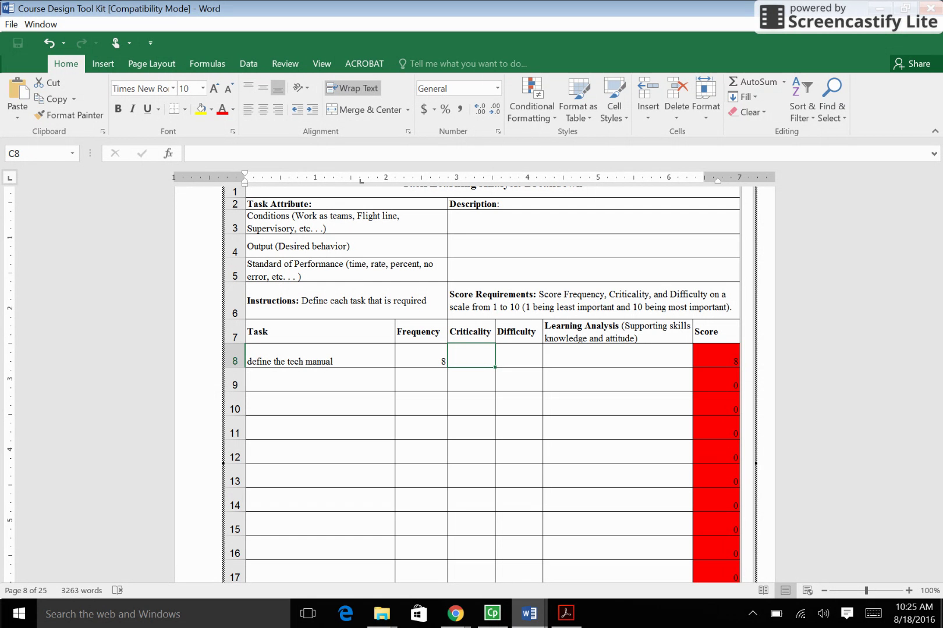
{"action": "type", "text": "7"}
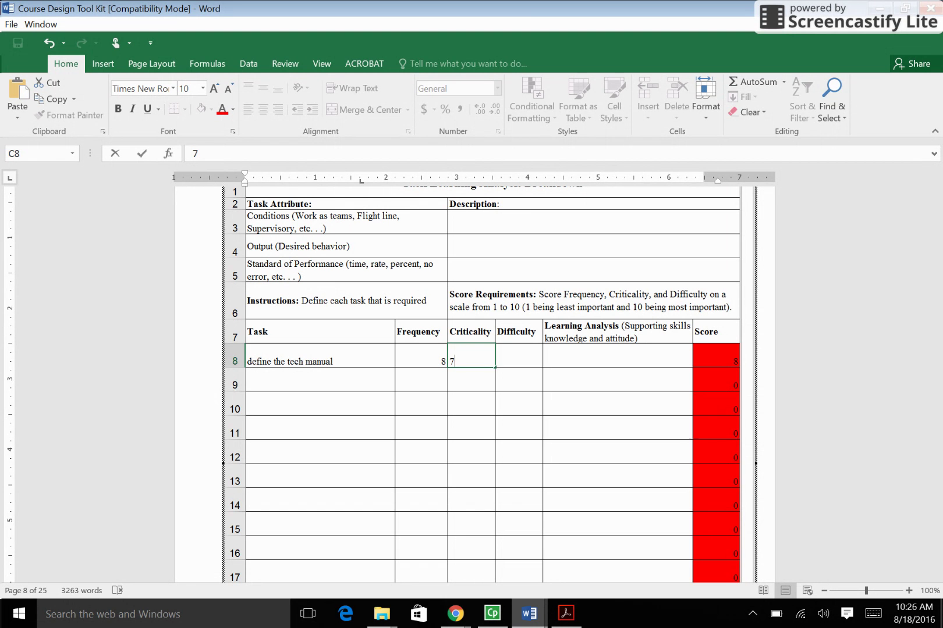
{"action": "key", "text": "Tab"}
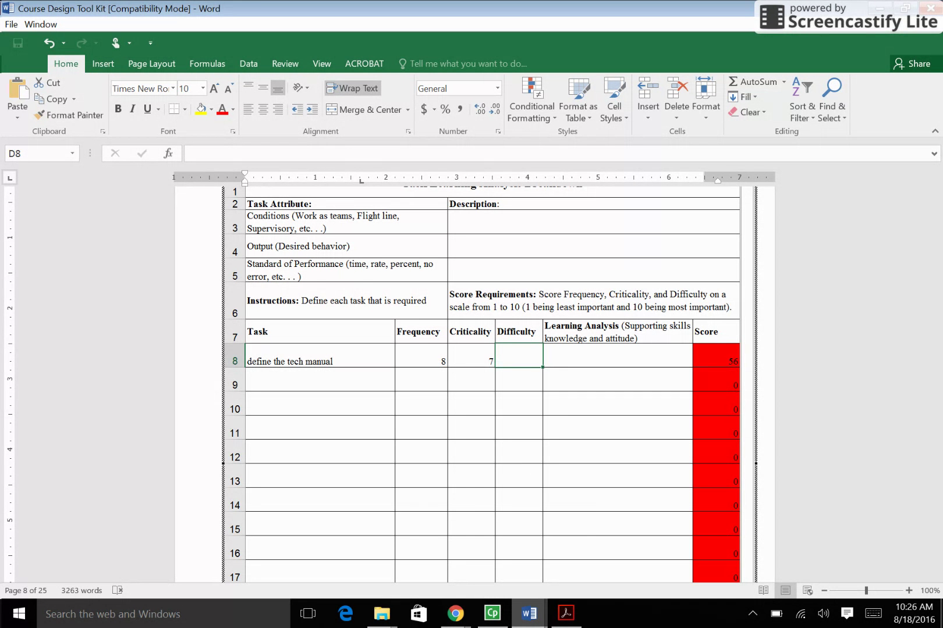
{"action": "type", "text": "3"}
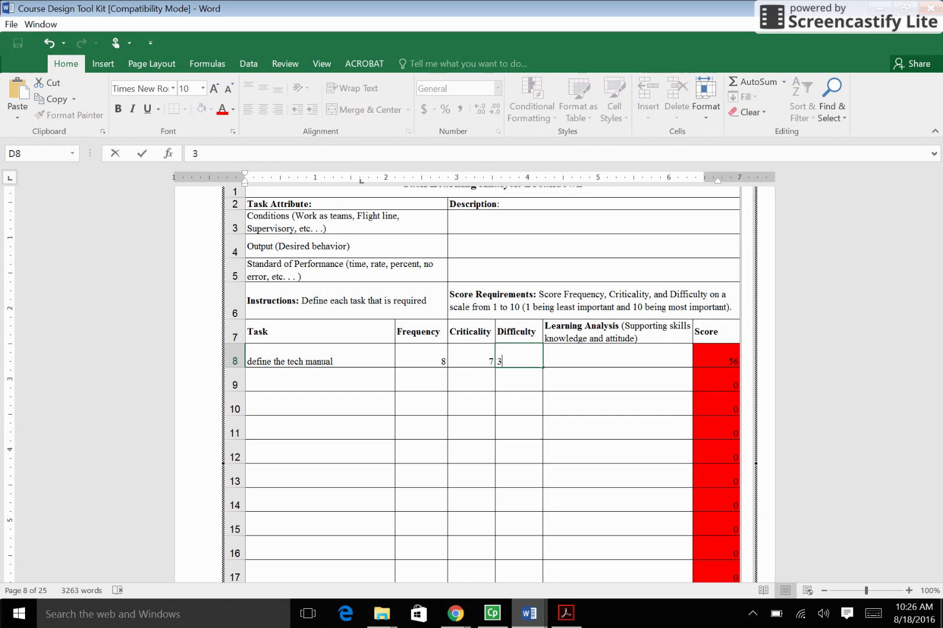
{"action": "key", "text": "Tab"}
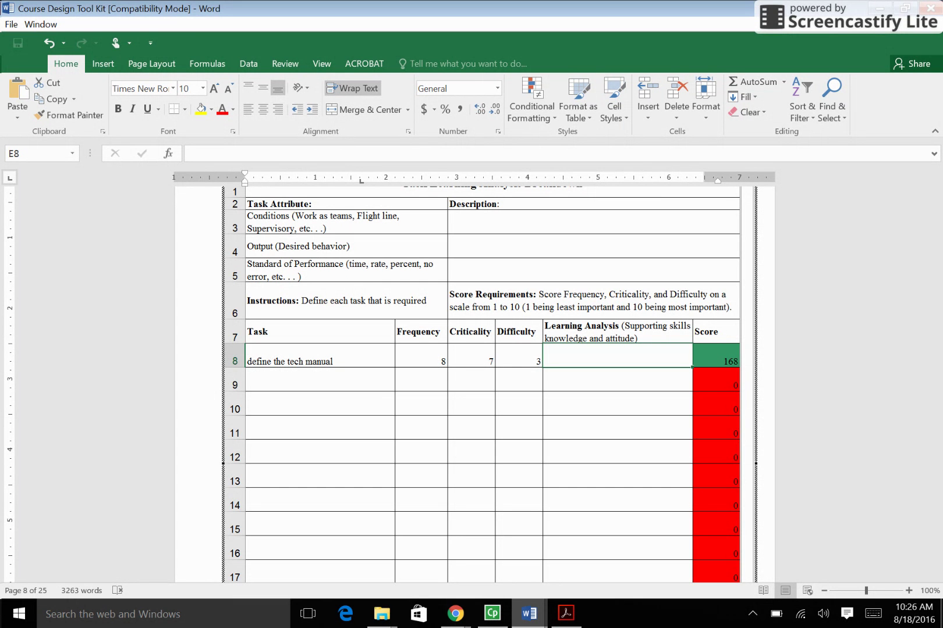
Step: Enter "apply adhesive" as the second task in cell A9
{"action": "left_click", "coordinate": [320, 379]}
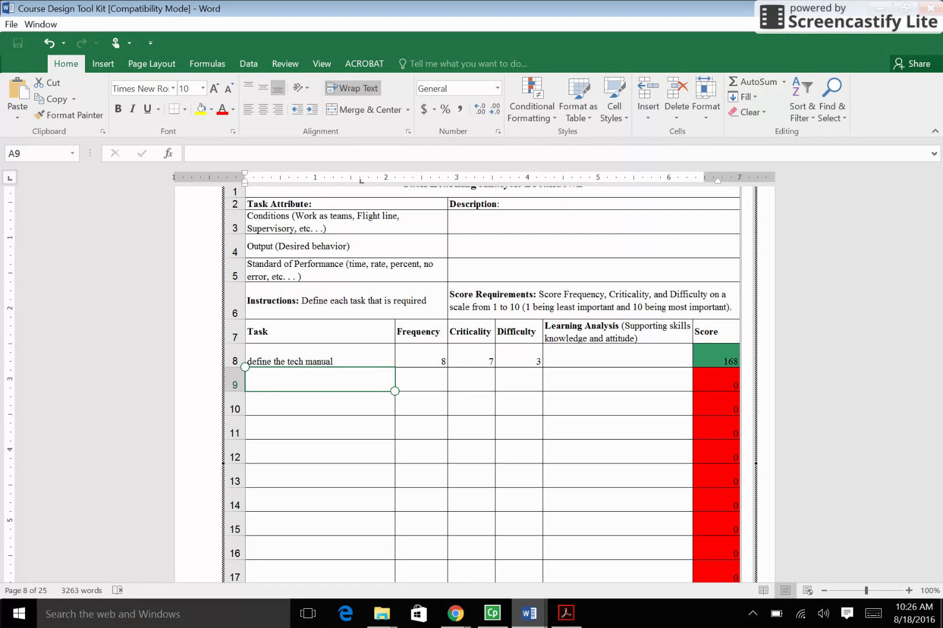
{"action": "type", "text": "apply a"}
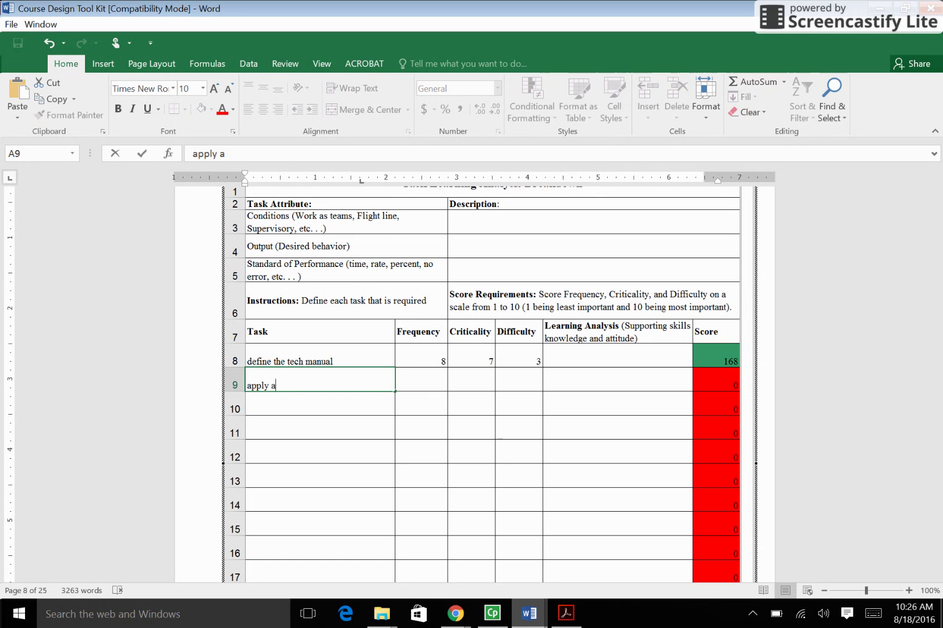
{"action": "type", "text": "dhesive"}
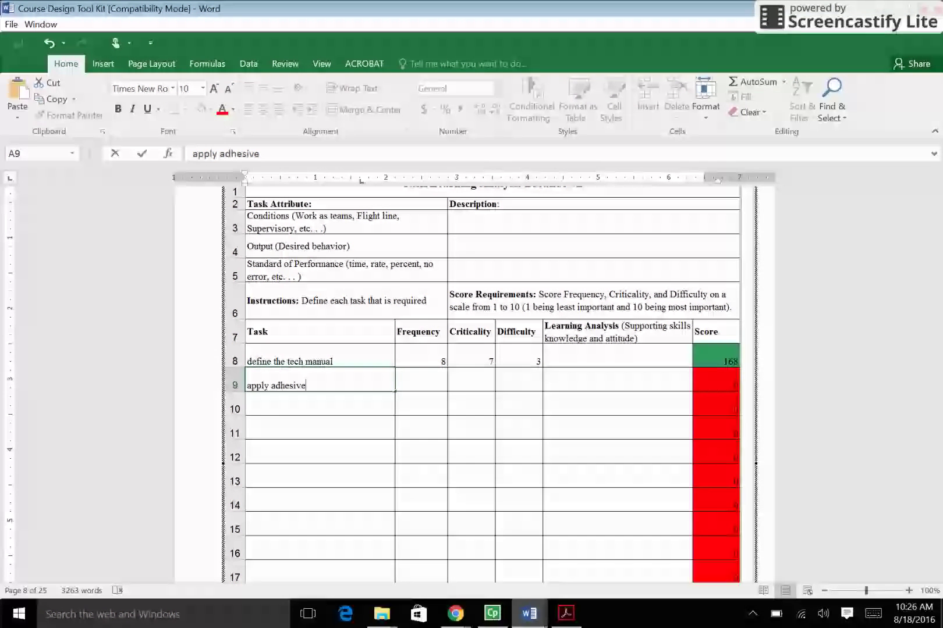
{"action": "key", "text": "Tab"}
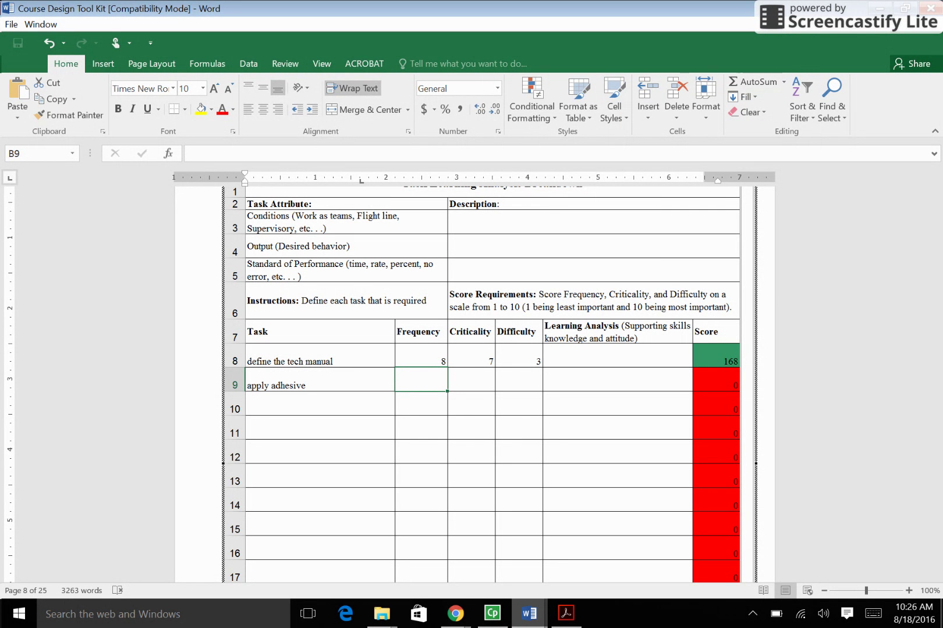
Step: Rate the adhesive task in row 9 with Frequency 6, Criticality 9 and Difficulty 8
{"action": "type", "text": "6"}
{"action": "key", "text": "Tab"}
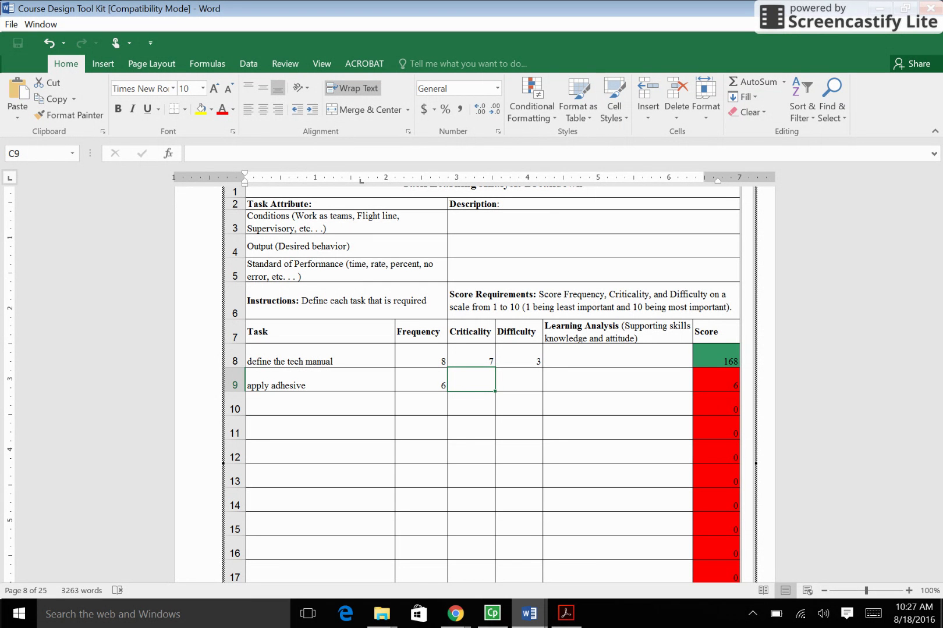
{"action": "type", "text": "9"}
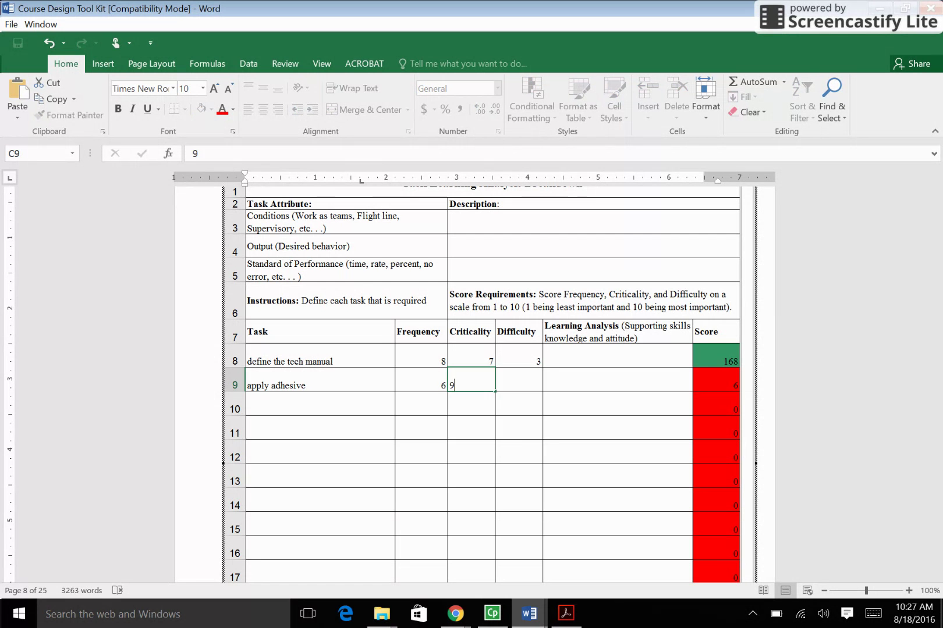
{"action": "key", "text": "Tab"}
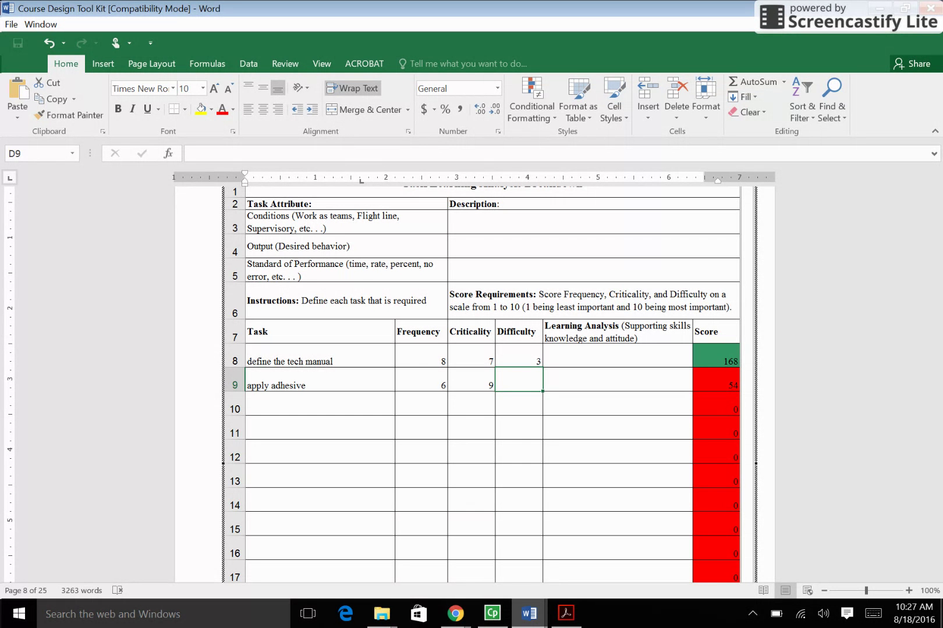
{"action": "type", "text": "8"}
{"action": "left_click", "coordinate": [617, 379]}
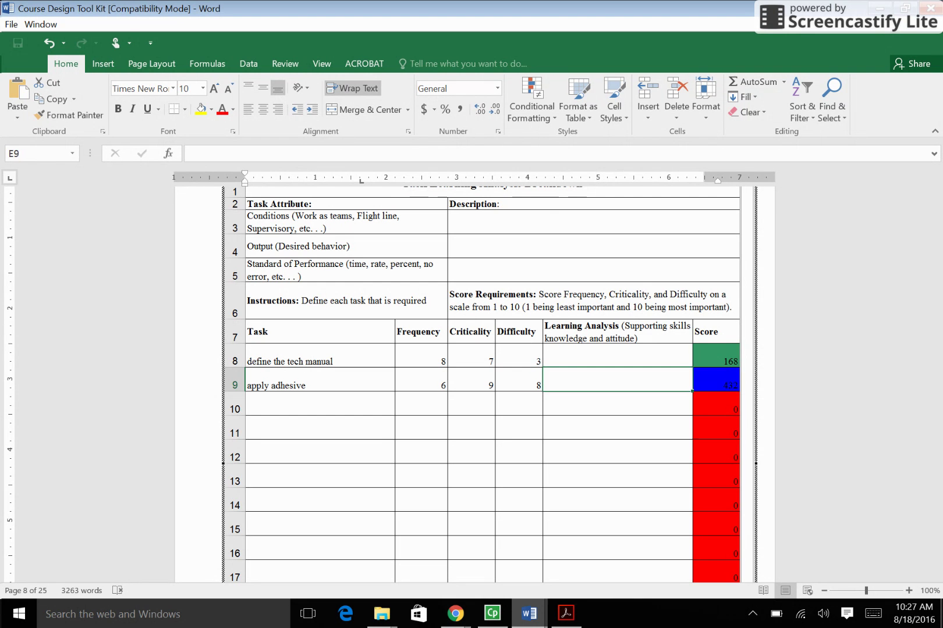